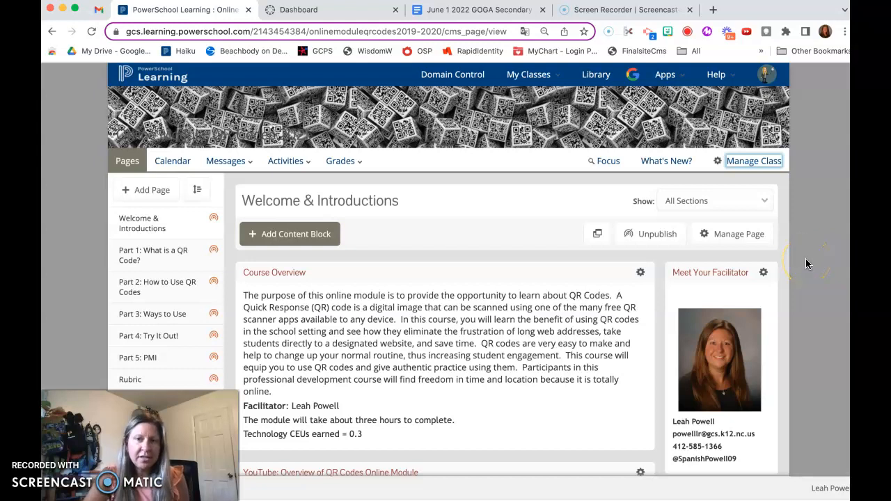
Step: Open the class content export options for the QR codes class and choose IMS Common Cartridge Version 1.2 for the export
click(753, 164)
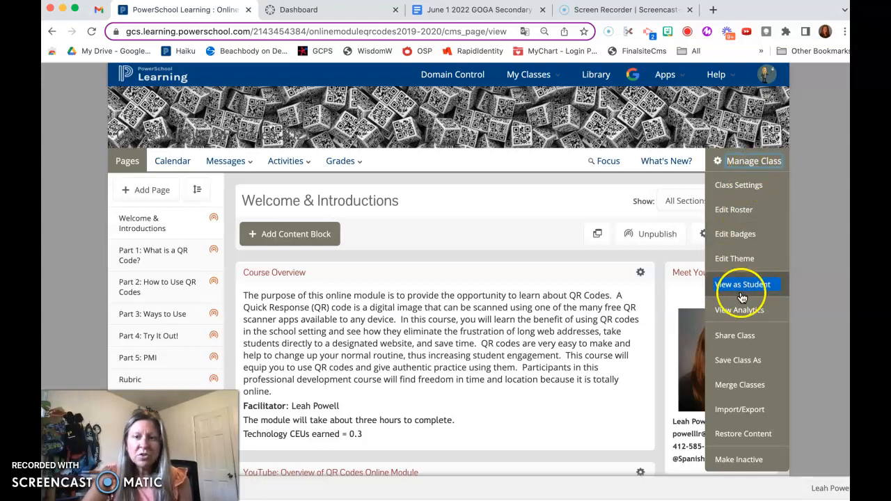
click(742, 413)
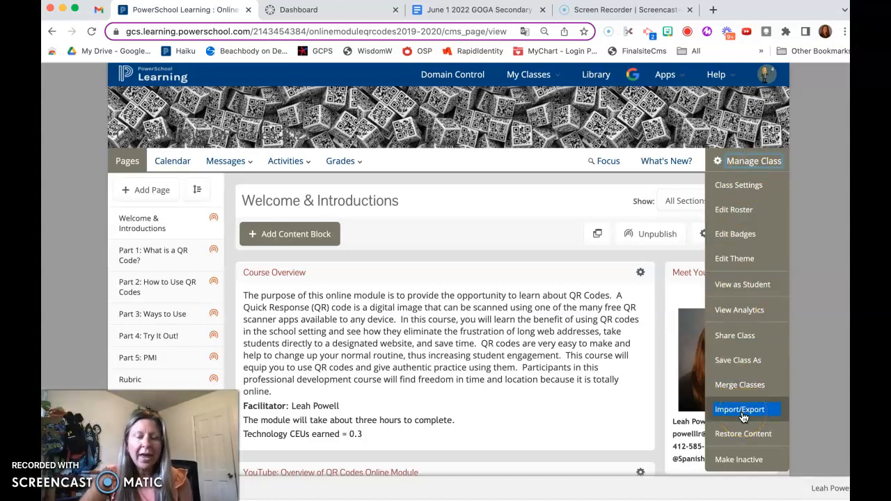
click(742, 412)
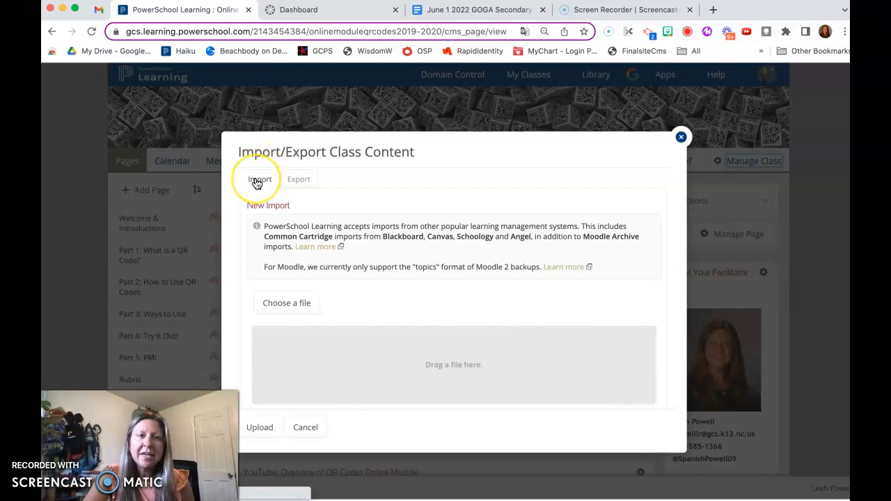
click(298, 181)
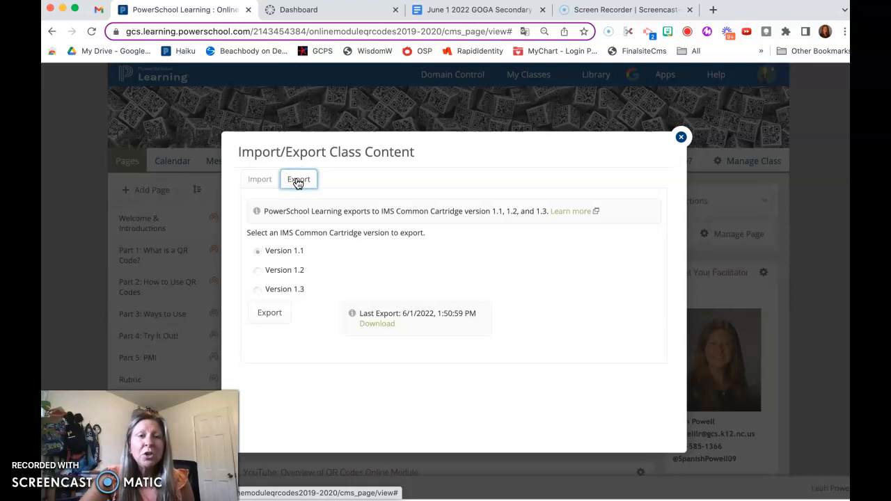
click(258, 273)
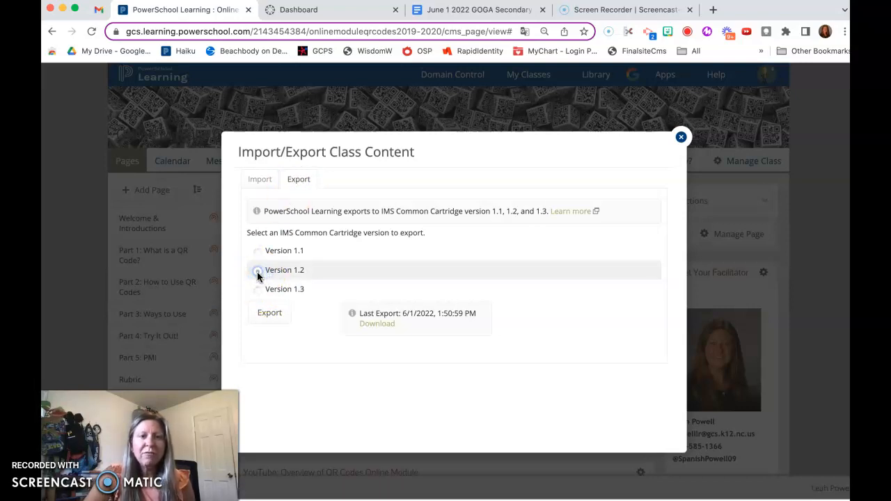
click(285, 276)
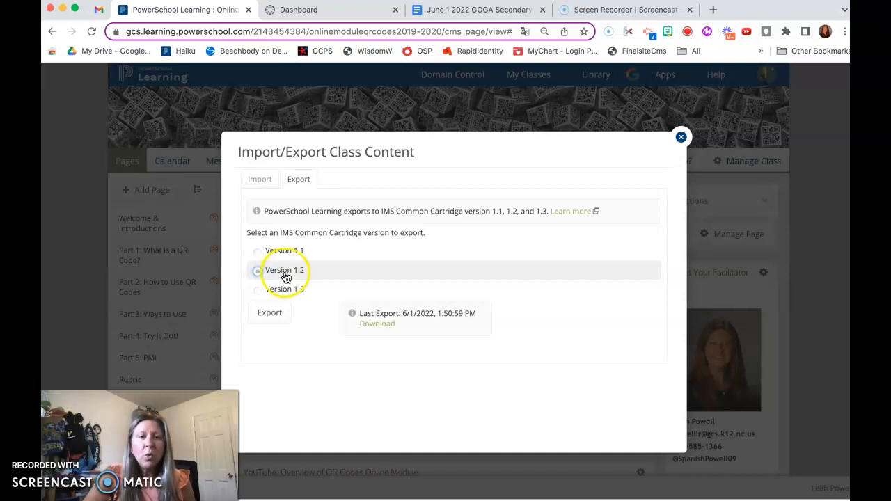
click(266, 314)
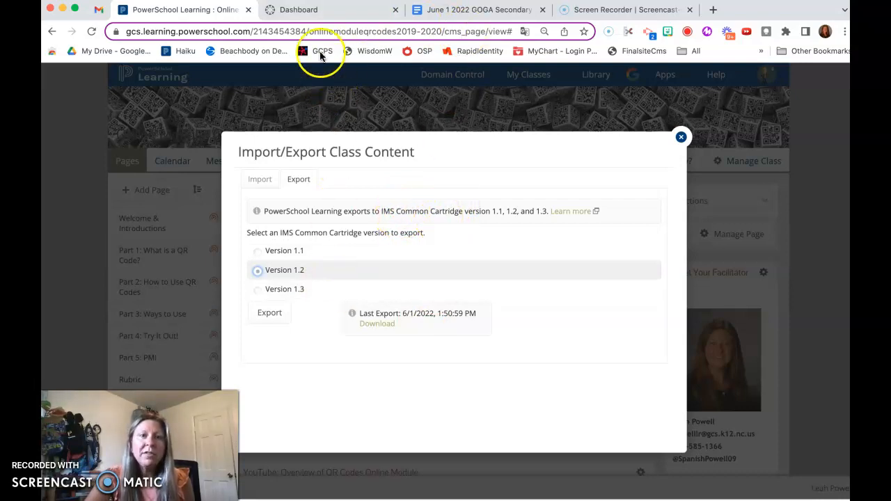
Step: Open the my.ncedcloud.org applications portal in a new browser tab and find the Canvas - LEA 390 app
click(315, 12)
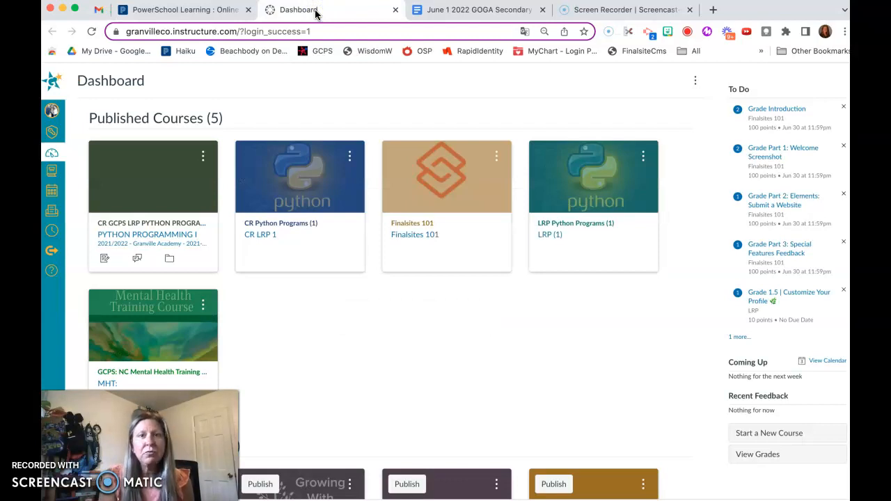
click(713, 10)
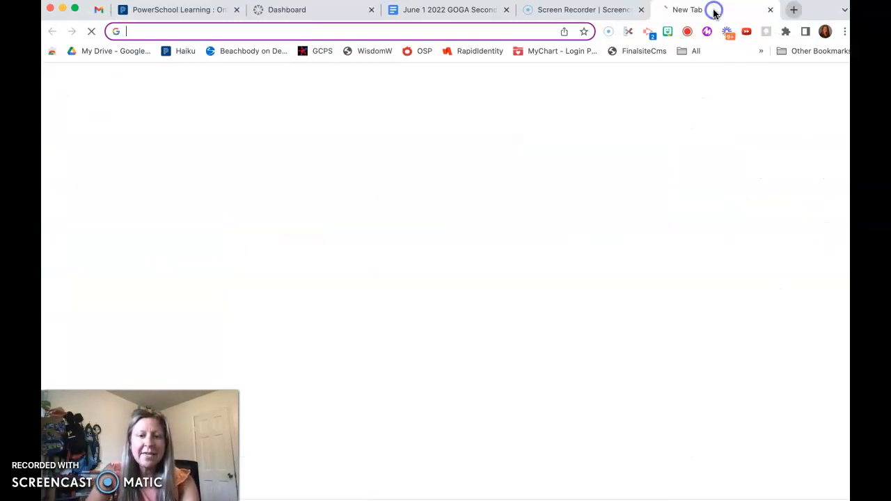
text(my)
key(Return)
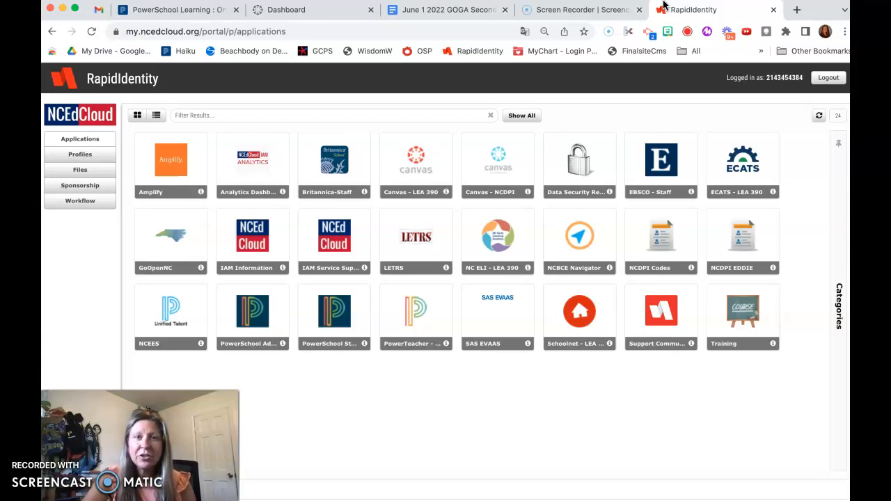
click(305, 388)
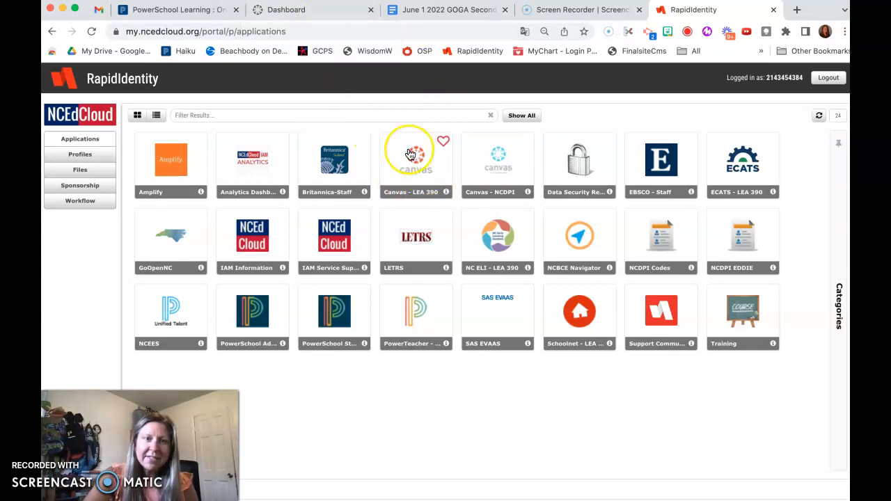
Step: Switch to the Canvas dashboard and look over the published and unpublished courses
click(287, 9)
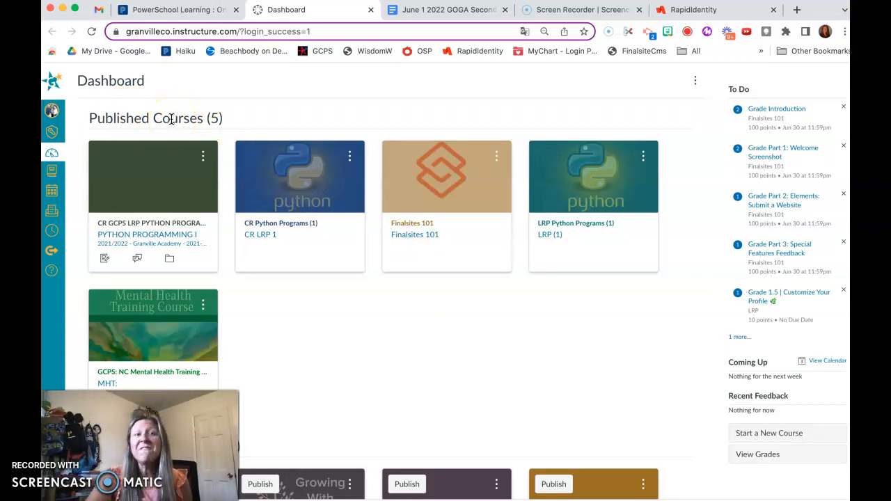
scroll(332, 247, down, 5)
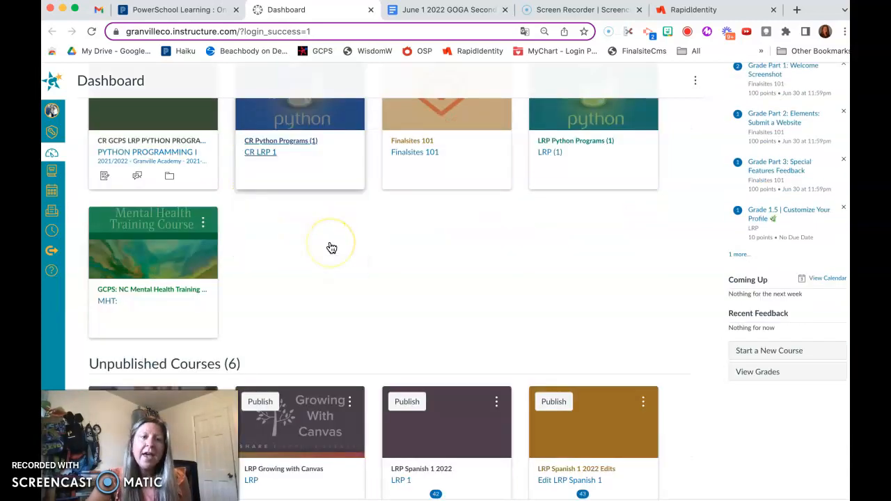
scroll(332, 248, down, 2)
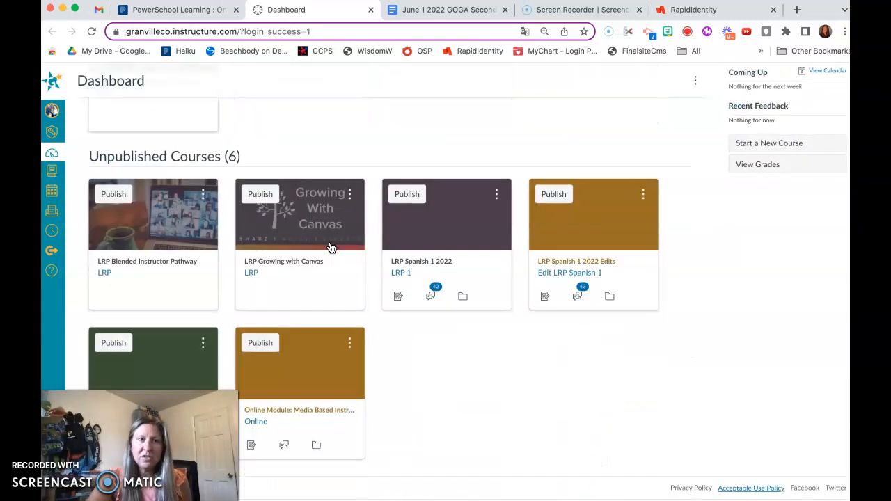
scroll(332, 248, up, 7)
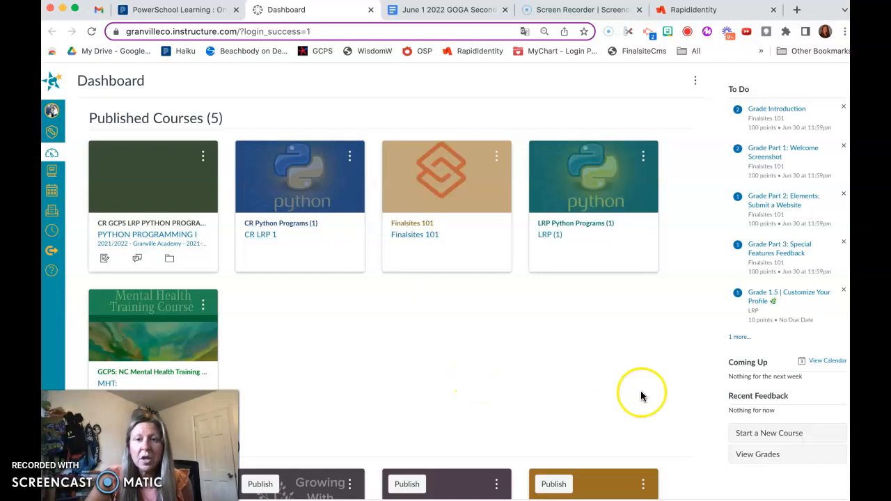
Step: Create a new course named "LRP QR Online Module" associated with the Granville Academy account
click(750, 434)
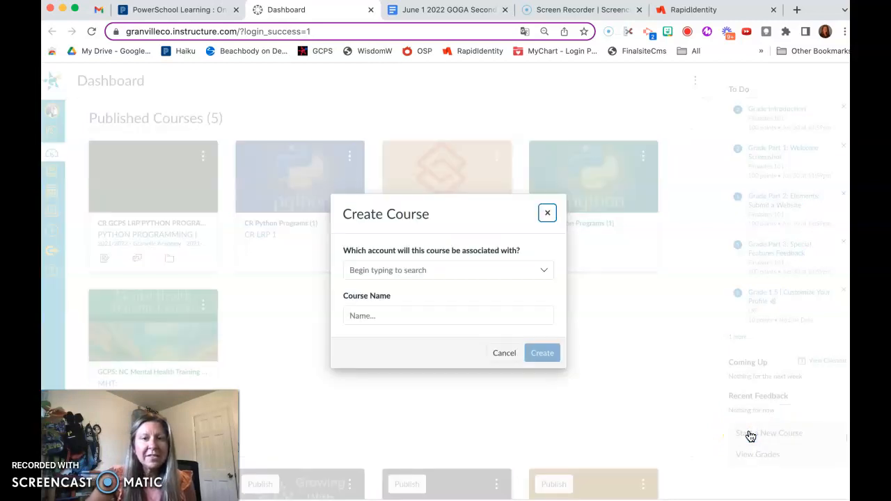
click(426, 269)
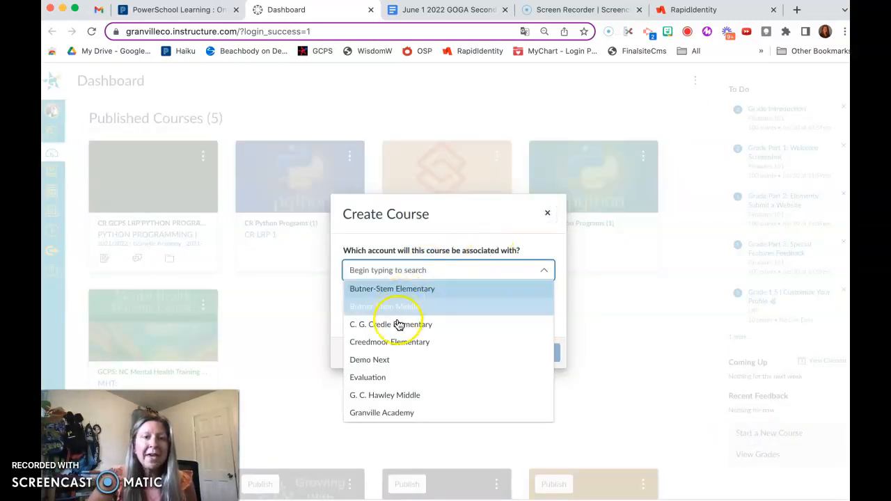
scroll(390, 383, down, 1)
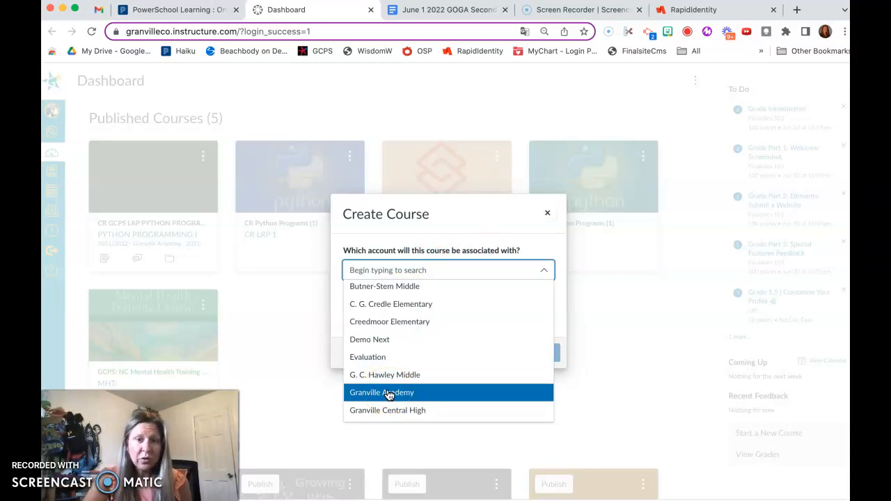
click(389, 394)
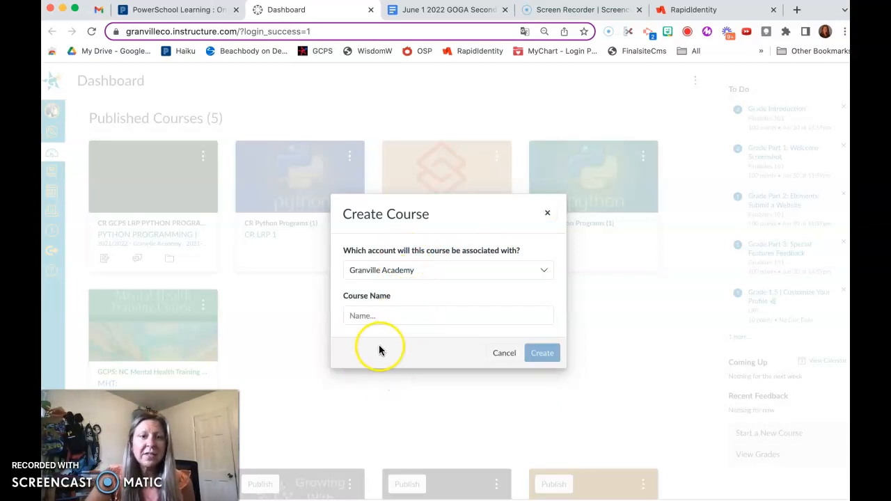
click(365, 311)
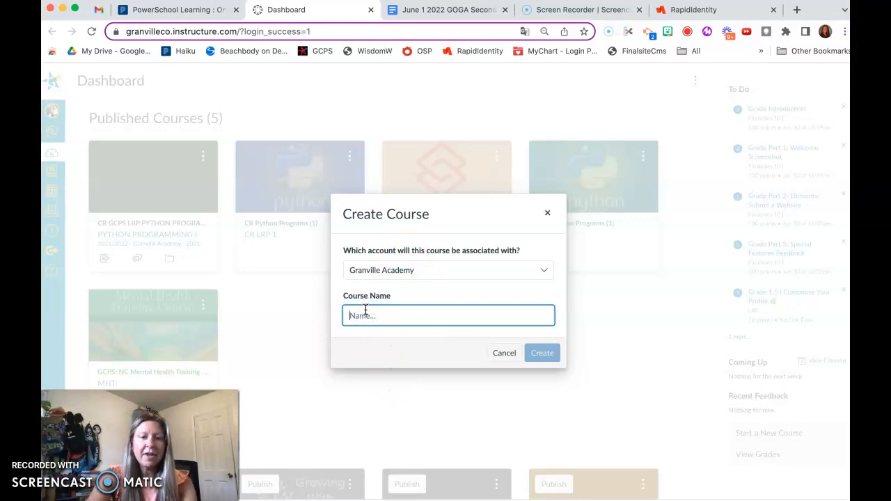
text(LRP)
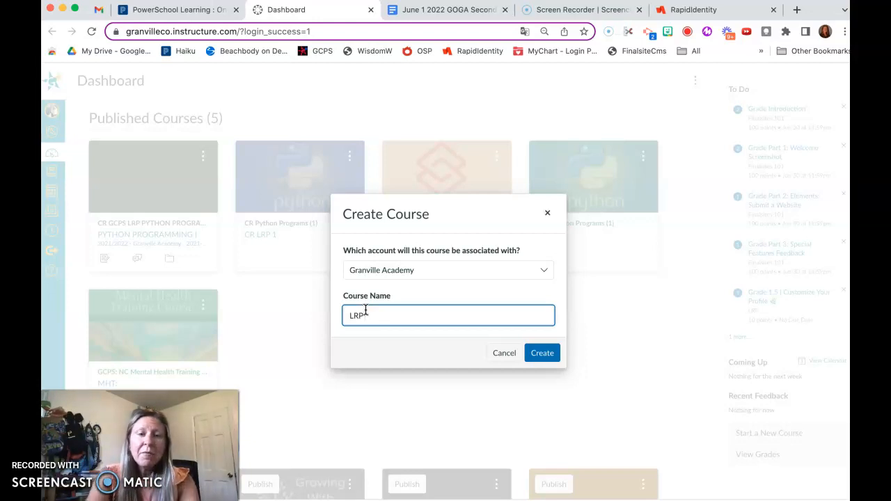
text(QR)
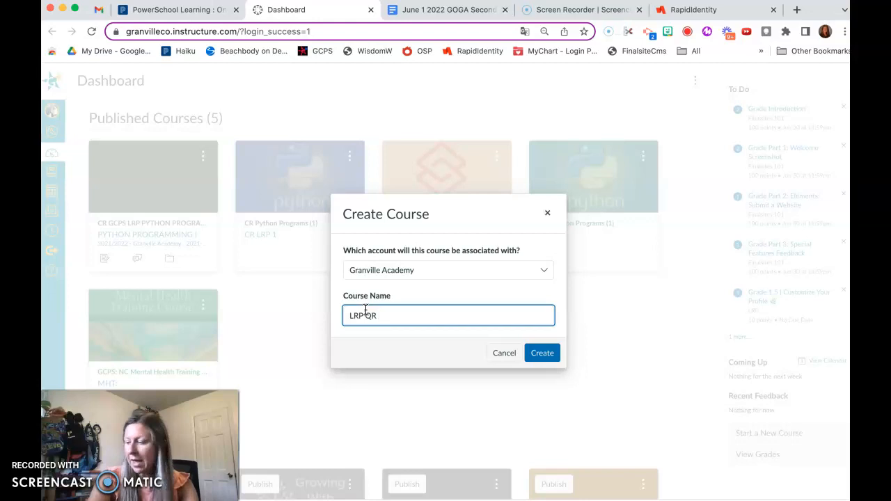
text(Online Modu)
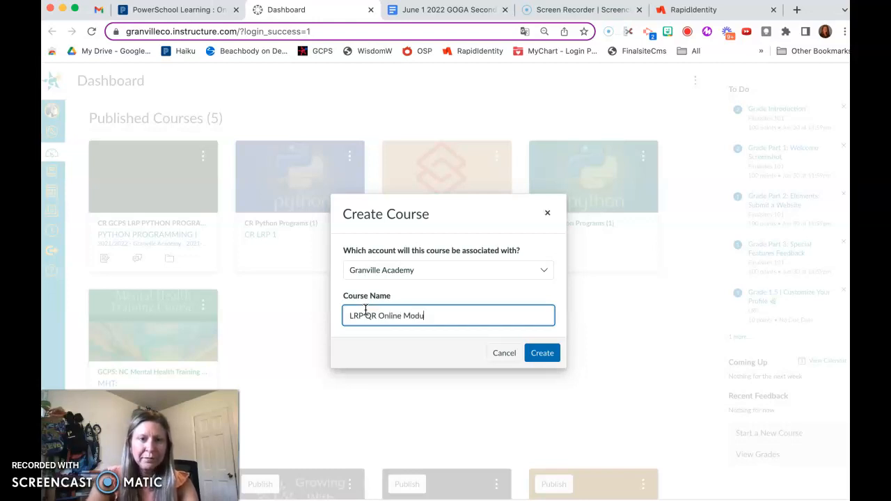
text(le)
click(544, 358)
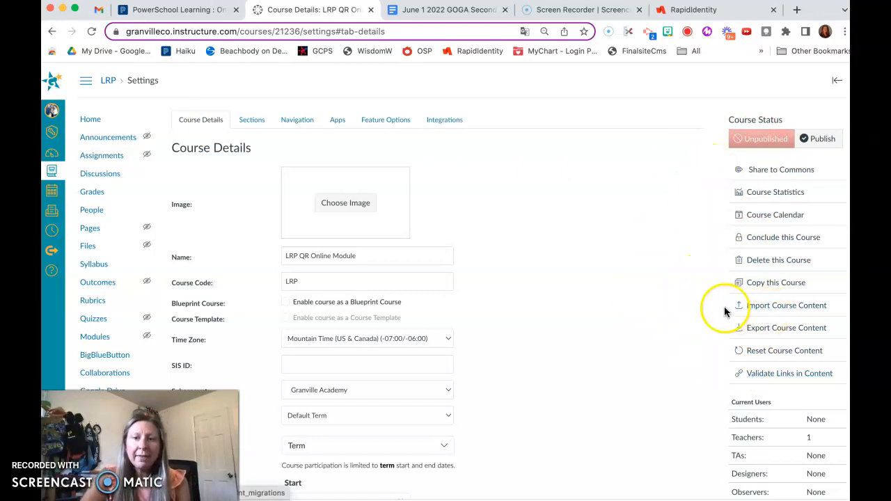
Step: Start a course content import for the new course with the content type Common Cartridge 1.x Package
click(768, 306)
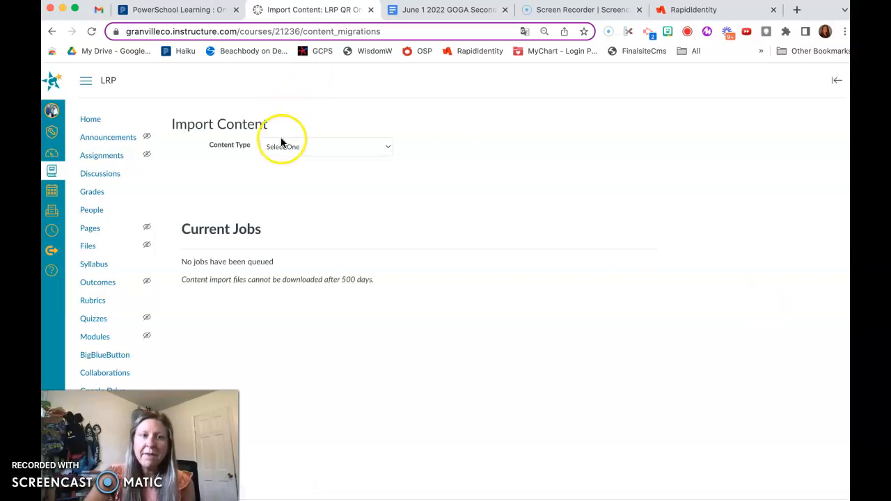
click(386, 150)
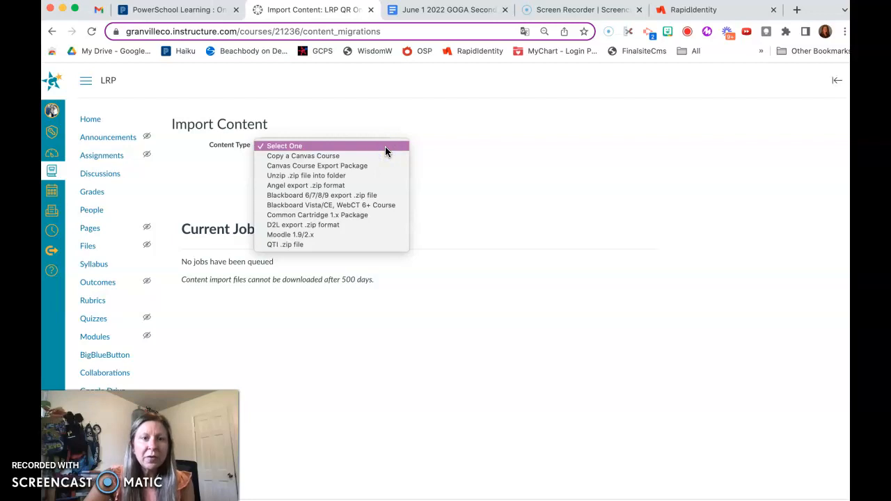
click(364, 214)
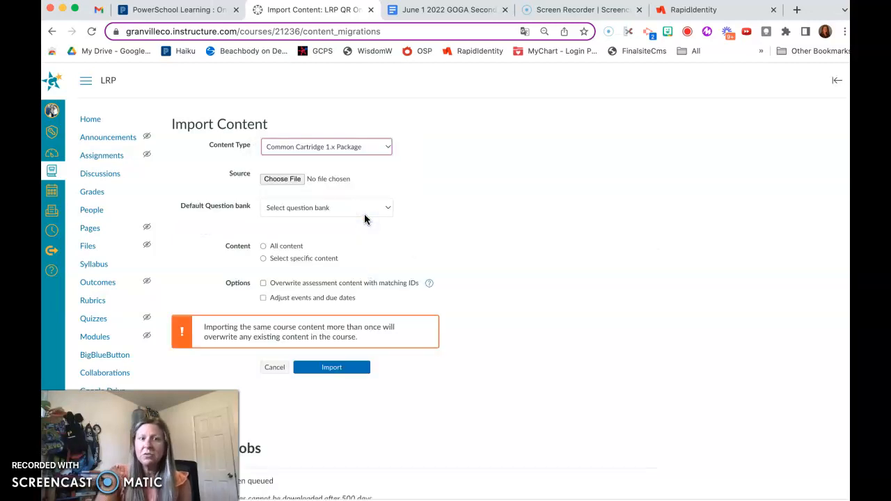
Step: Choose gcs_11368517_202206011351.imscc from the Downloads folder as the import source
click(281, 179)
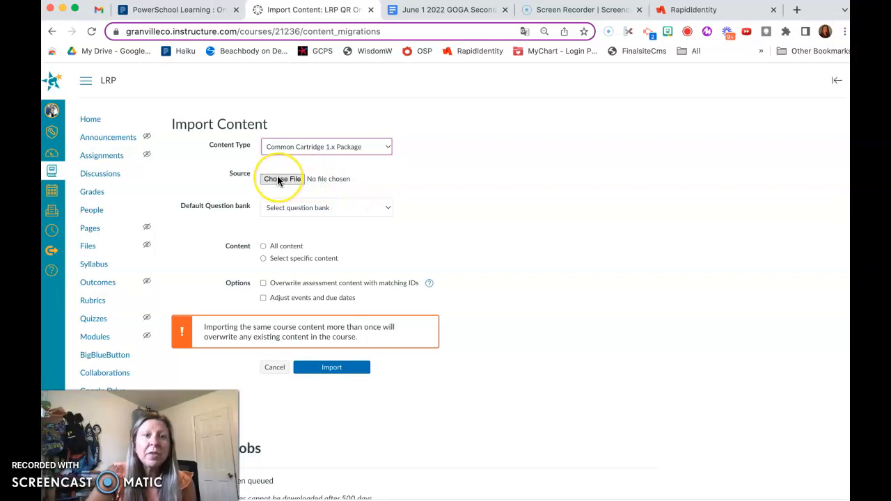
click(279, 180)
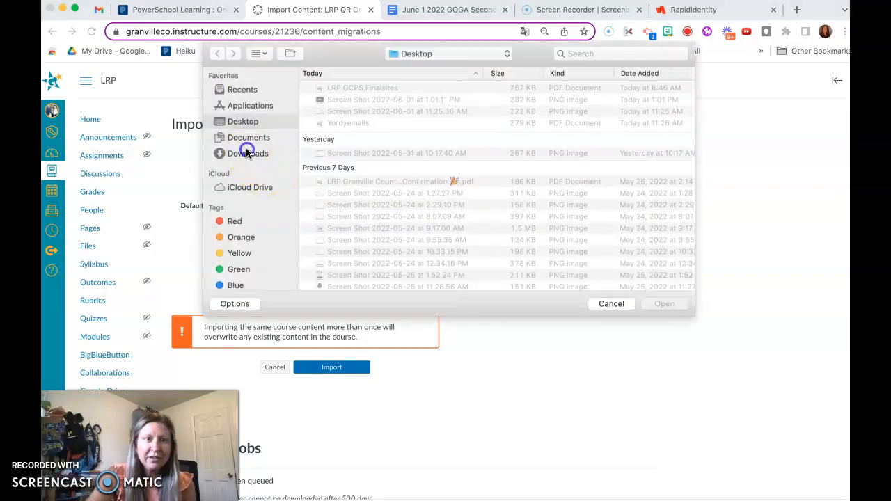
click(247, 153)
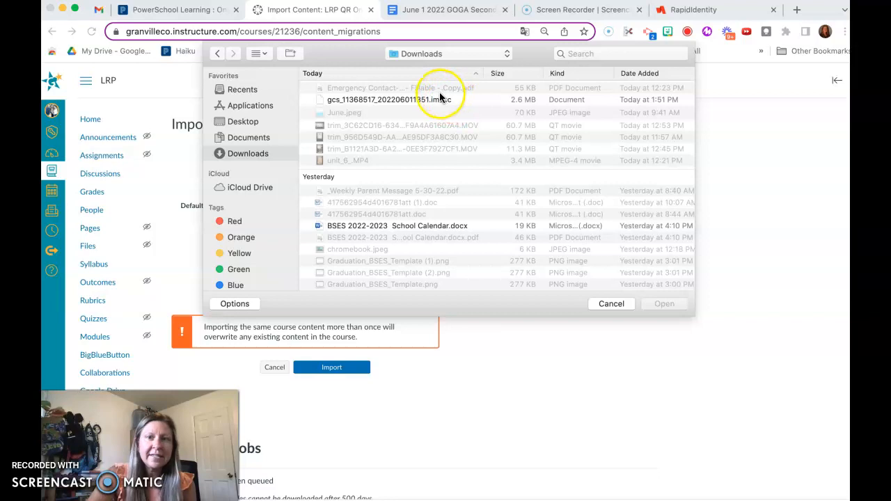
click(358, 102)
click(666, 306)
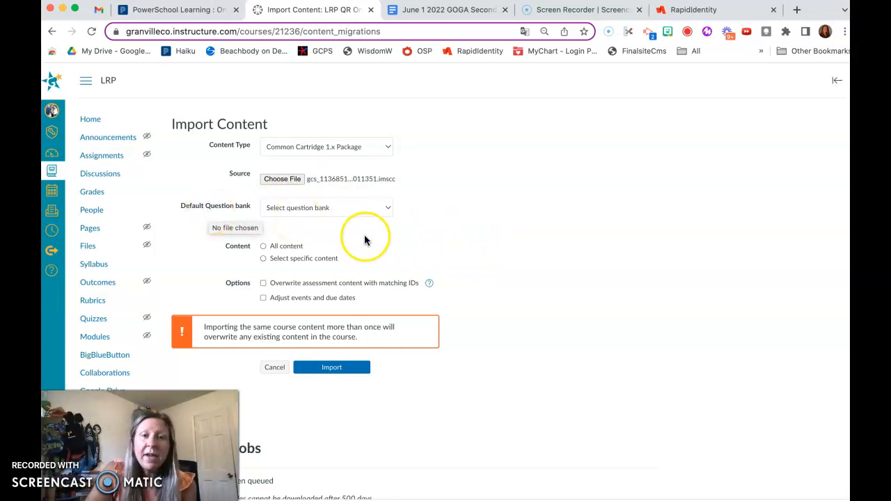
Step: Set the import to include all content and run it
click(263, 246)
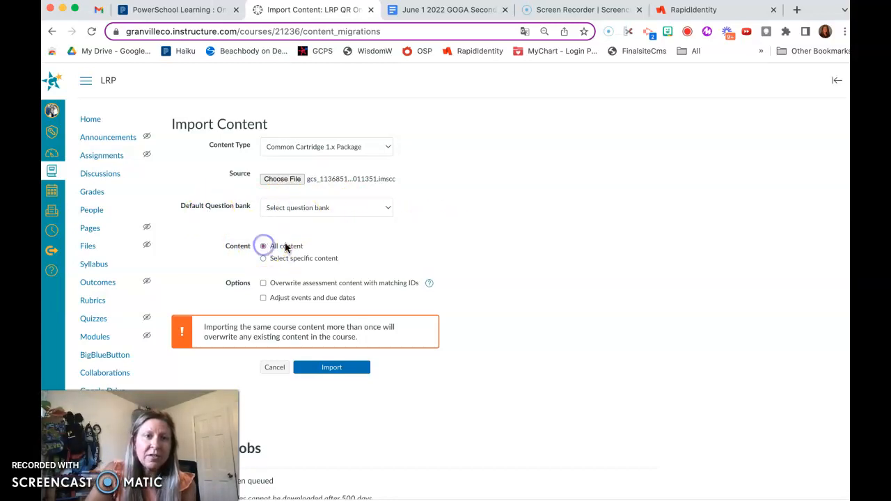
scroll(563, 246, down, 1)
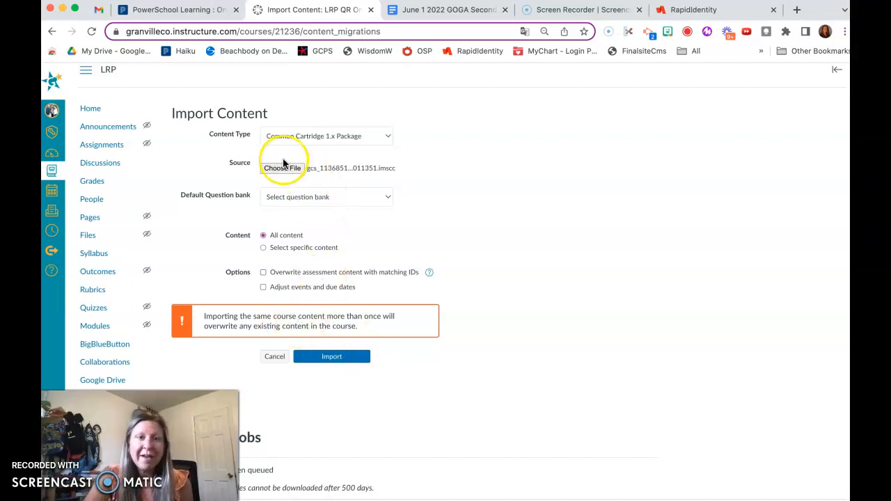
scroll(337, 359, down, 1)
click(339, 362)
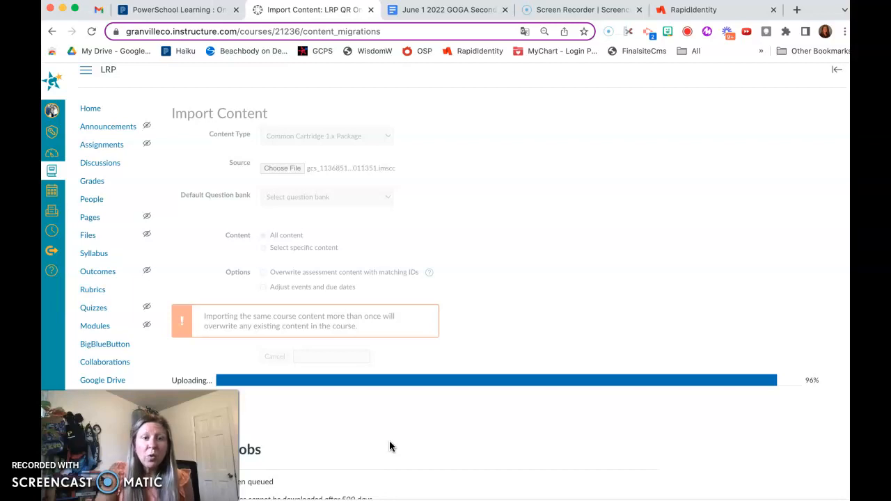
scroll(390, 447, down, 1)
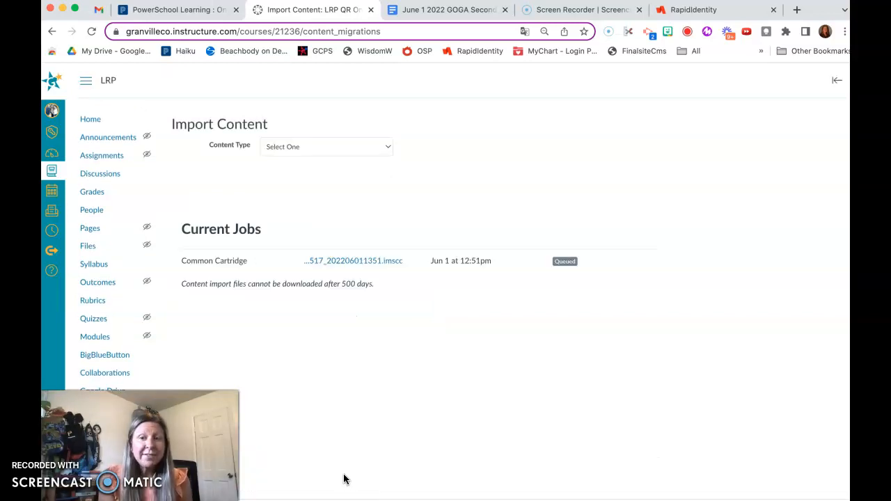
click(443, 362)
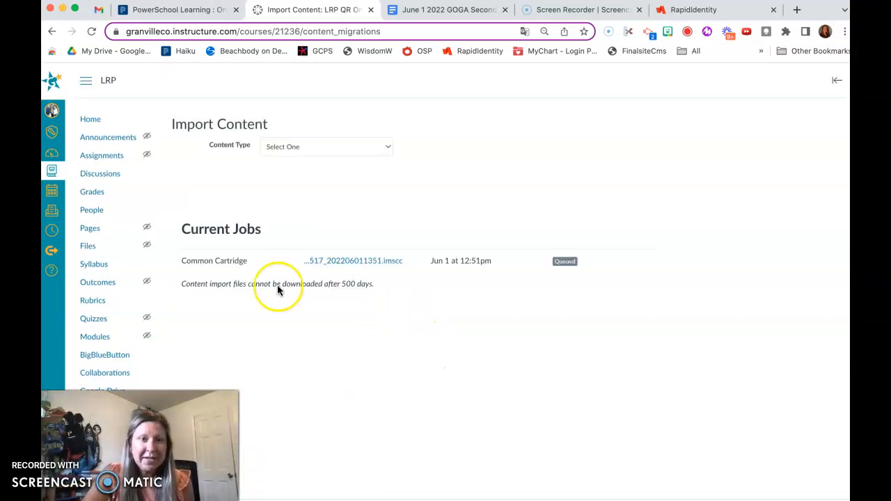
click(334, 333)
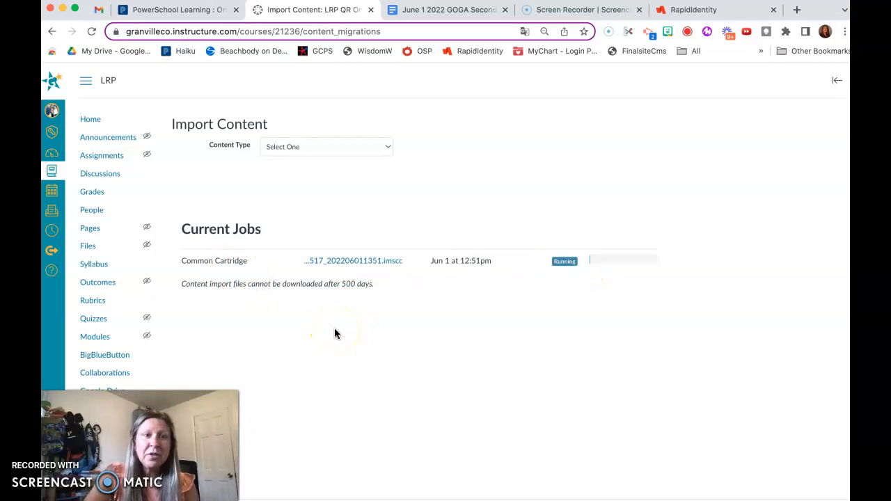